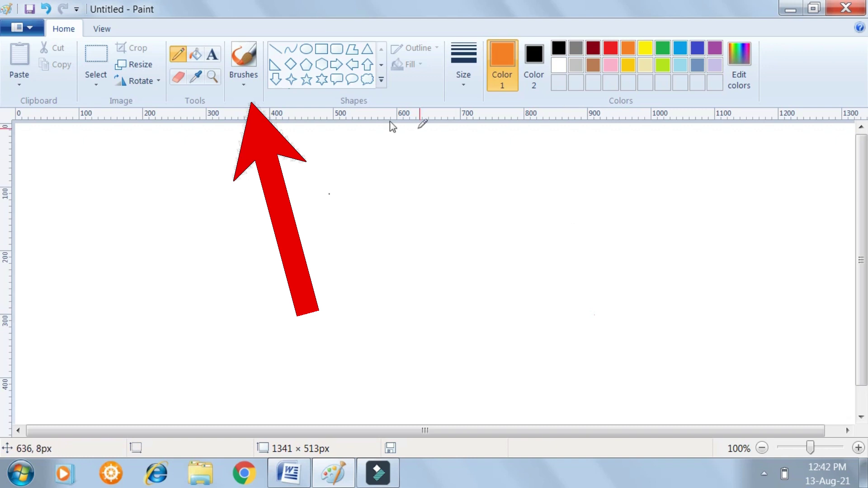
Draw a winding freehand stroke and a short line above it with the standard Brush in red
left_click(245, 84)
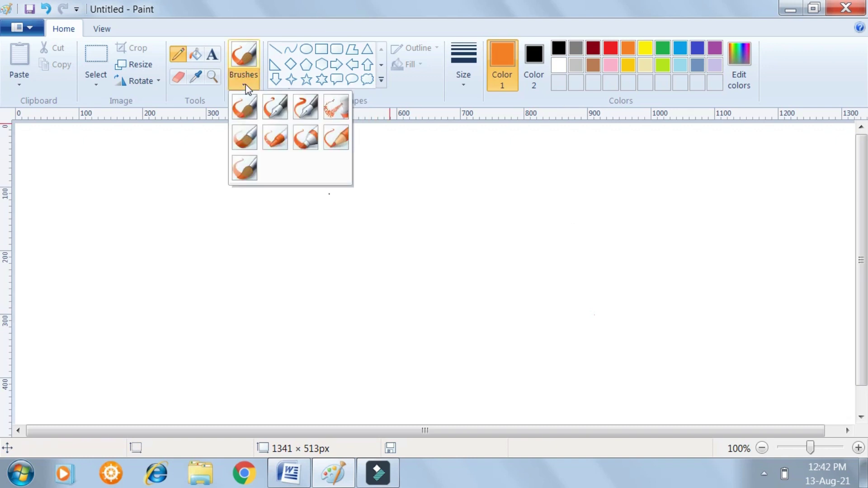
left_click(248, 114)
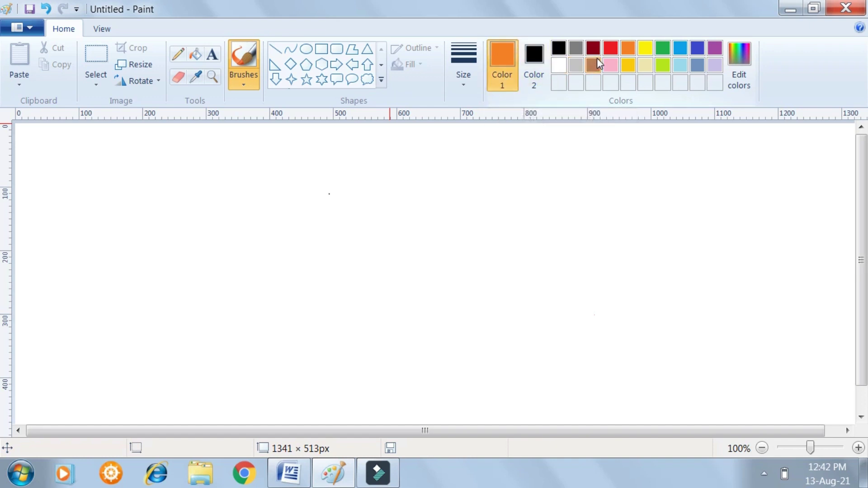
left_click(616, 46)
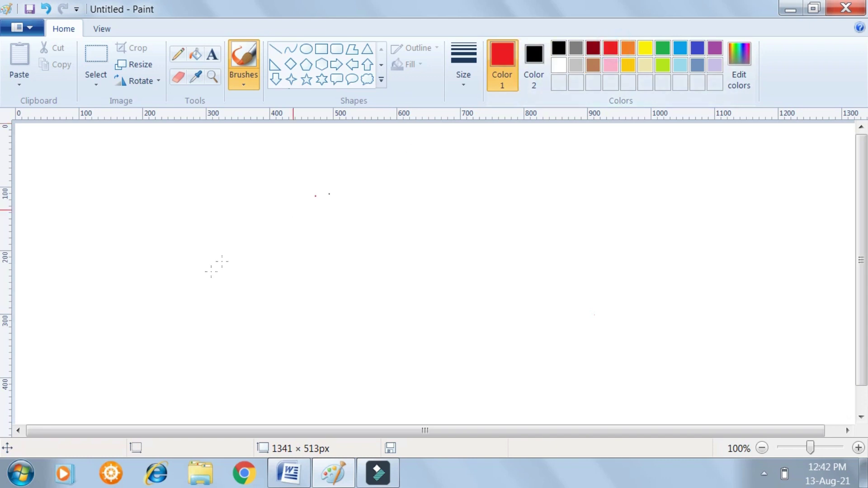
mouse_move(152, 251)
left_mouse_down()
mouse_move(192, 272)
mouse_move(211, 239)
mouse_move(226, 294)
mouse_move(146, 311)
mouse_move(210, 356)
mouse_move(255, 296)
mouse_move(257, 276)
mouse_move(299, 233)
mouse_move(259, 223)
mouse_move(326, 303)
mouse_move(336, 272)
mouse_move(322, 233)
mouse_move(323, 283)
mouse_move(359, 349)
left_mouse_up()
left_click_drag(307, 186, 368, 206)
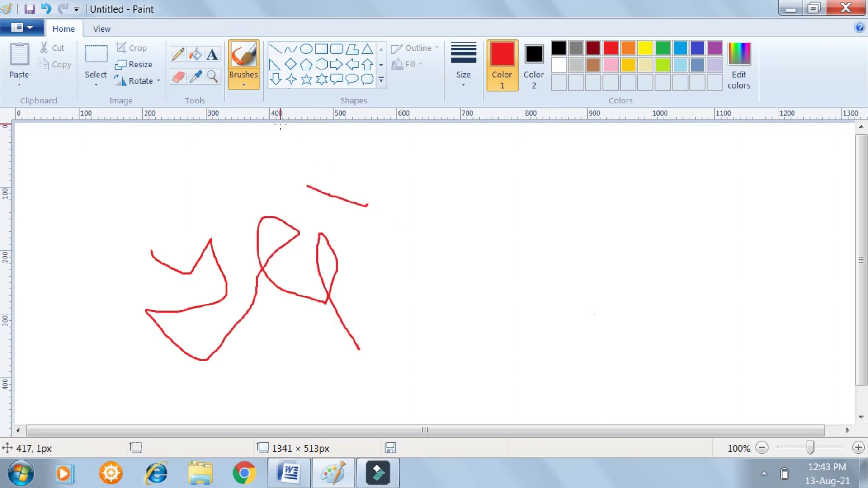
Draw one red freehand stroke with Calligraphy brush 1 and a check-mark-shaped stroke beside it with Calligraphy brush 2
left_click(243, 82)
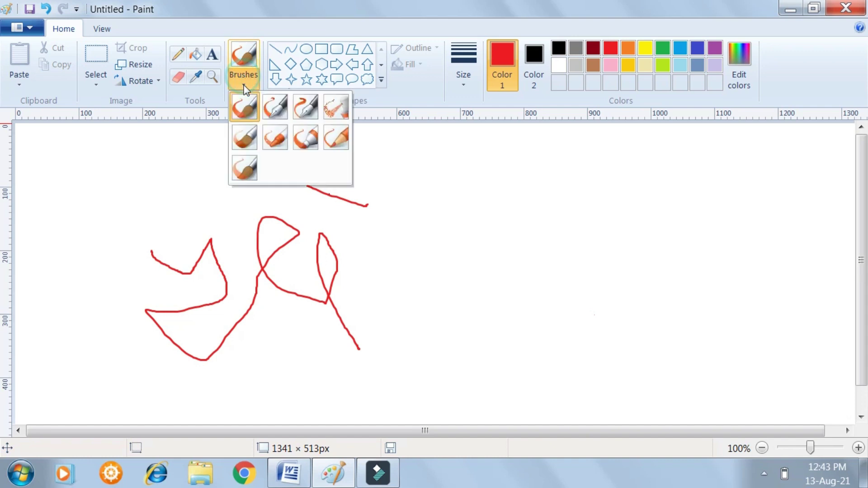
left_click(281, 110)
mouse_move(385, 180)
left_mouse_down()
mouse_move(443, 167)
mouse_move(522, 279)
left_mouse_up()
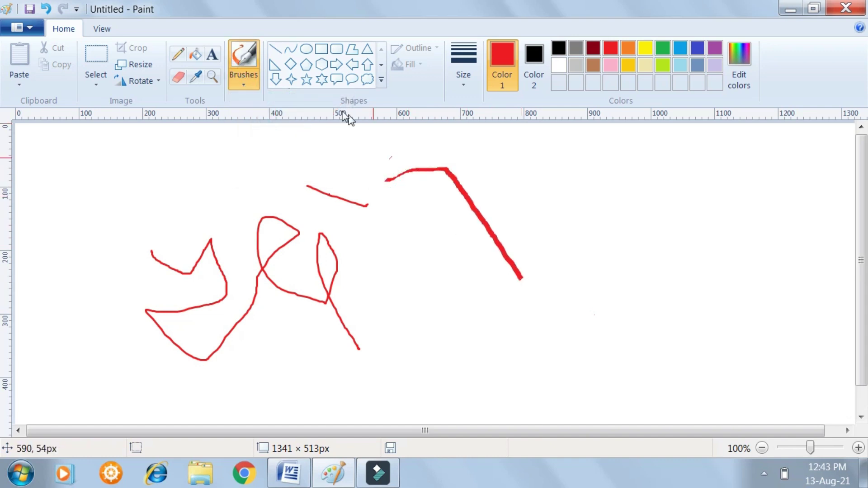
left_click(255, 86)
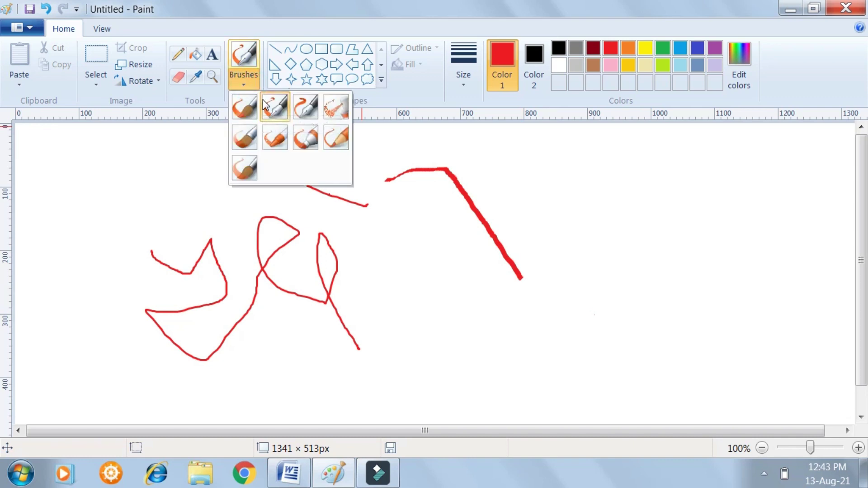
left_click(308, 110)
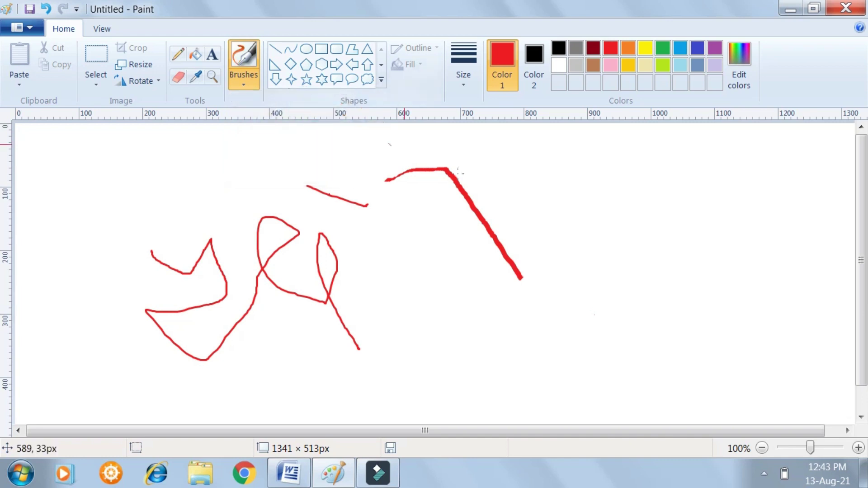
mouse_move(511, 181)
left_mouse_down()
mouse_move(548, 233)
mouse_move(599, 189)
left_mouse_up()
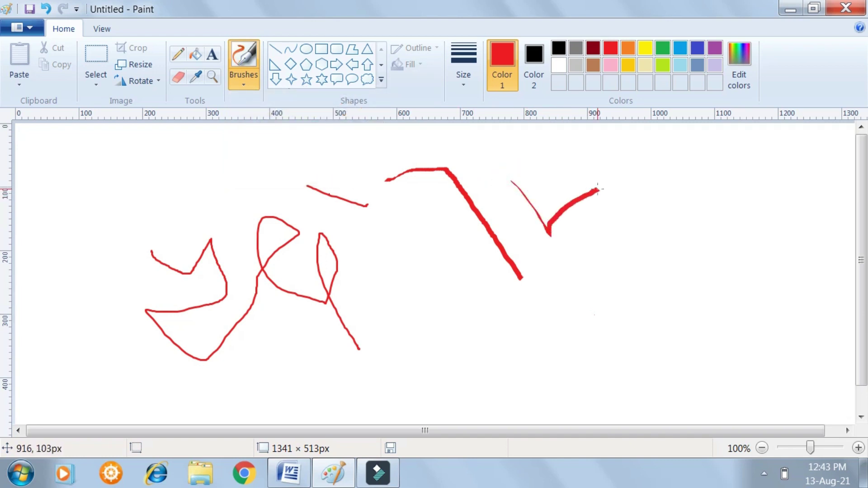
Draw a red zigzag stroke with the Airbrush and a curved stroke ending at its start with the Oil brush
left_click(243, 85)
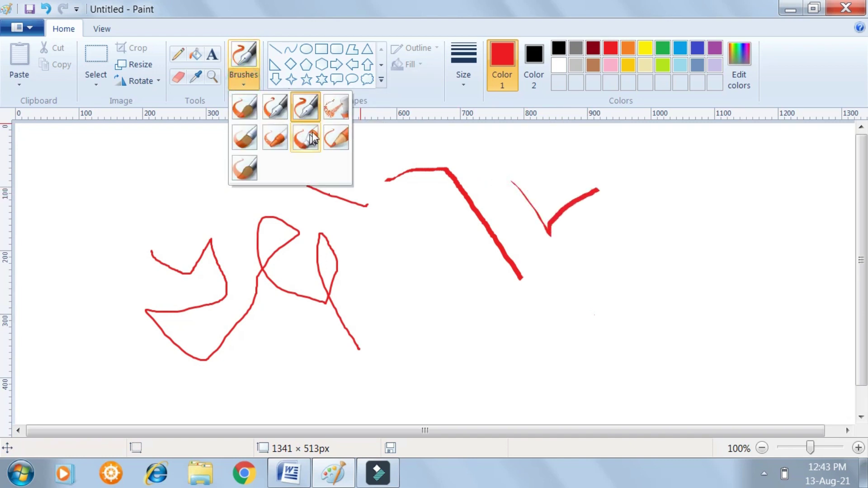
left_click(335, 107)
mouse_move(405, 318)
left_mouse_down()
mouse_move(548, 341)
mouse_move(509, 223)
mouse_move(572, 291)
mouse_move(611, 277)
mouse_move(618, 240)
left_mouse_up()
left_click(241, 86)
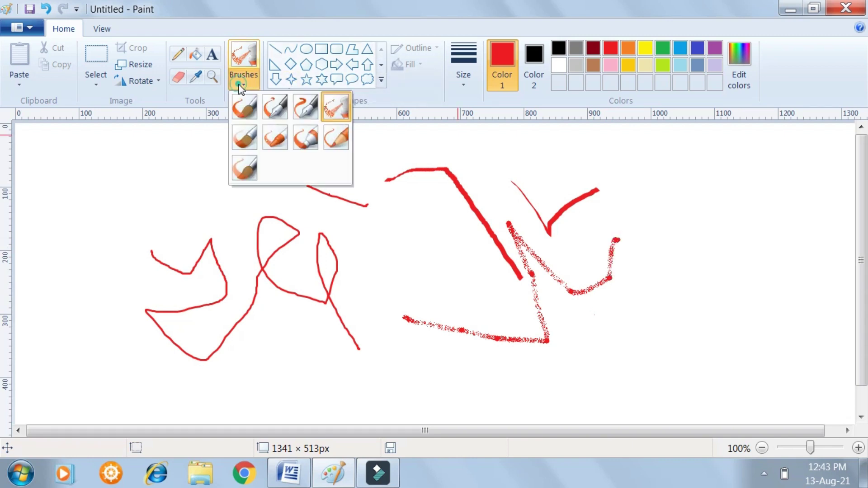
left_click(245, 139)
mouse_move(194, 177)
left_mouse_down()
mouse_move(313, 163)
mouse_move(364, 183)
mouse_move(404, 221)
mouse_move(393, 318)
left_mouse_up()
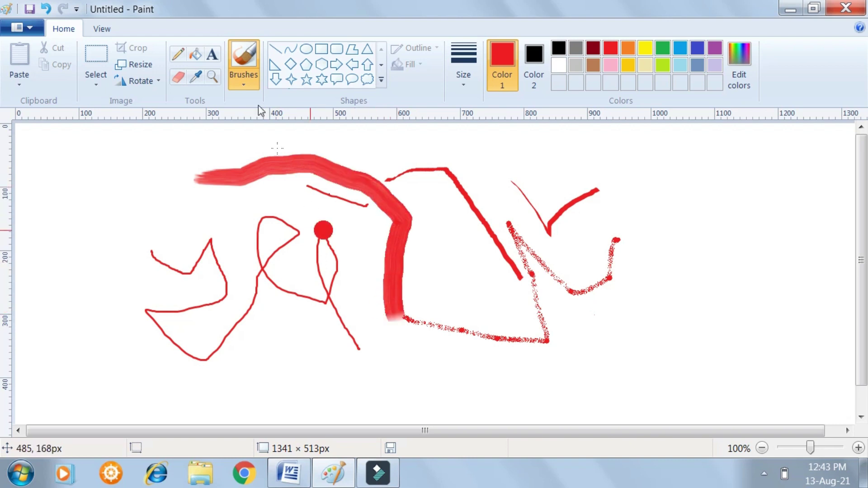
Draw a red curved stroke along the drawing's outer side with the Crayon and a diagonal stroke through the scribbles with the Marker
left_click(247, 82)
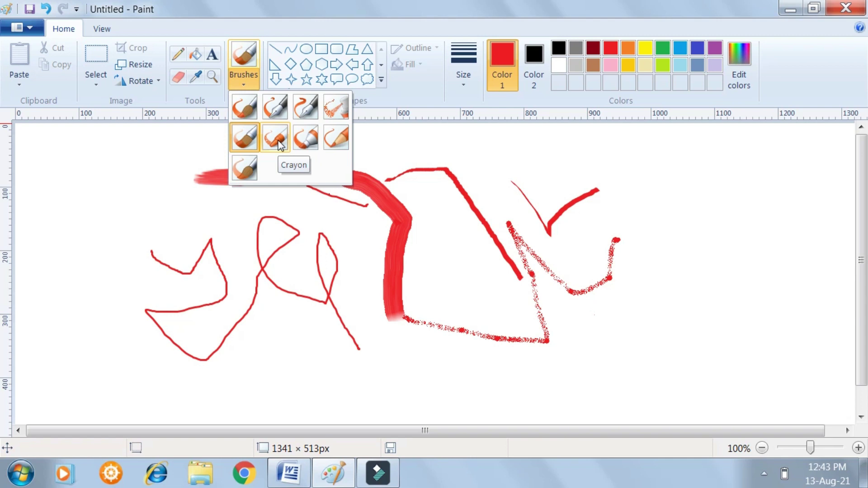
left_click(280, 144)
mouse_move(156, 165)
left_mouse_down()
mouse_move(115, 300)
mouse_move(148, 384)
left_mouse_up()
left_click(246, 83)
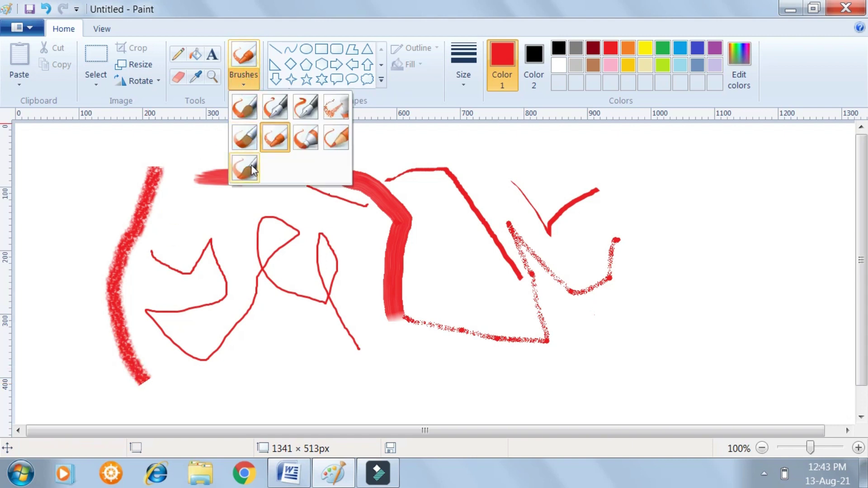
left_click(305, 138)
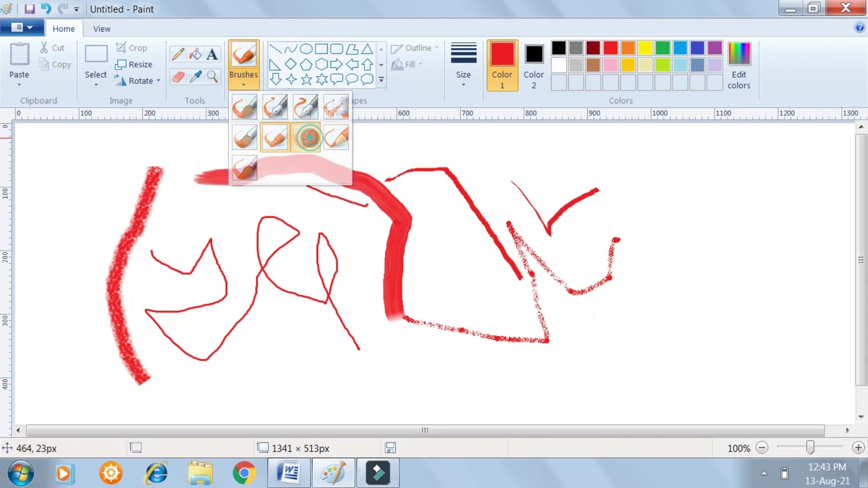
left_click(301, 206)
mouse_move(311, 216)
left_mouse_down()
mouse_move(354, 256)
mouse_move(374, 341)
mouse_move(397, 359)
mouse_move(447, 379)
mouse_move(579, 378)
left_mouse_up()
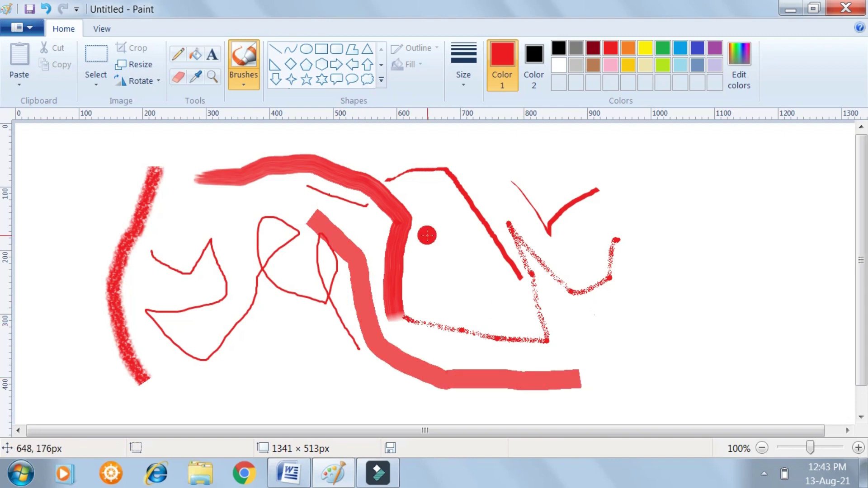
Undo all the red brush strokes on the canvas
key("ctrl+z")
key("ctrl+z")
key("ctrl+z")
key("ctrl+z")
key("ctrl+z")
key("ctrl+z")
key("ctrl+z")
key("ctrl+z")
key("ctrl+z")
key("ctrl+z")
key("ctrl+z")
key("ctrl+z")
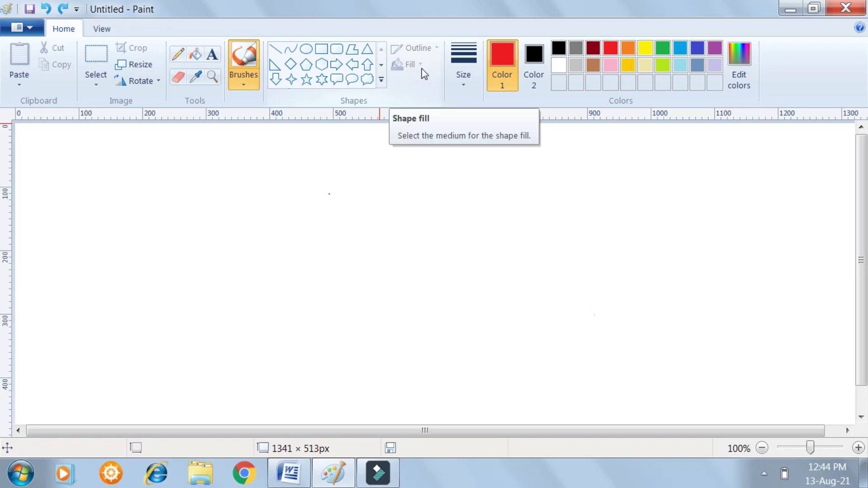
Draw a six-point star about 287 × 276 px in the middle of the canvas and set its outline color to black
left_click(322, 64)
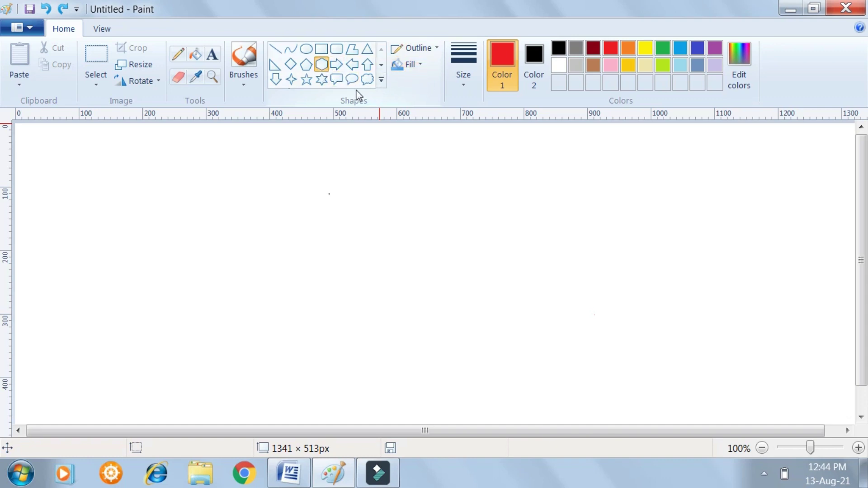
left_click(321, 82)
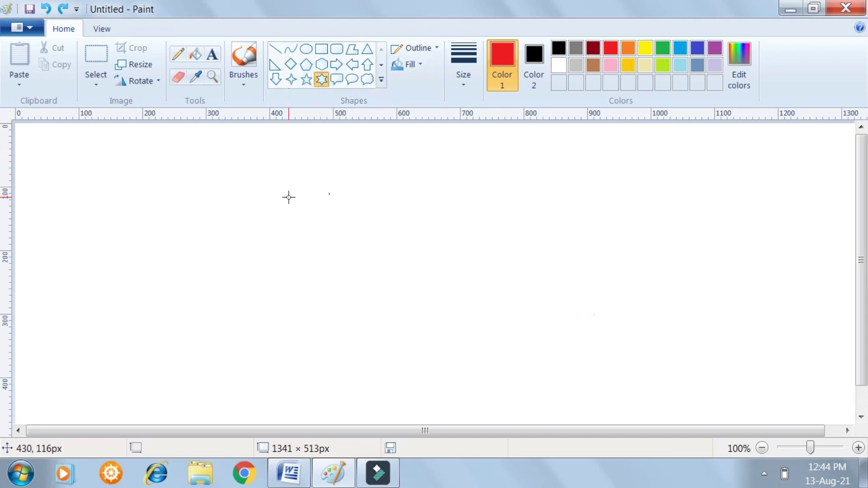
left_click_drag(296, 200, 477, 375)
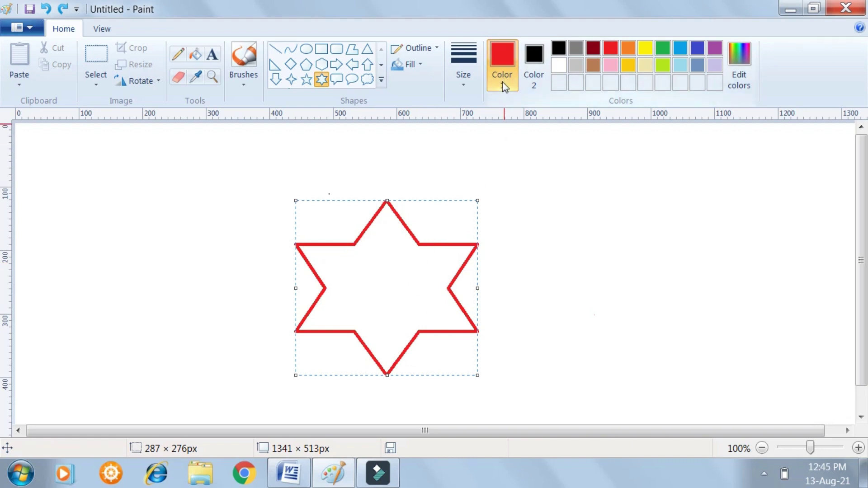
left_click(559, 48)
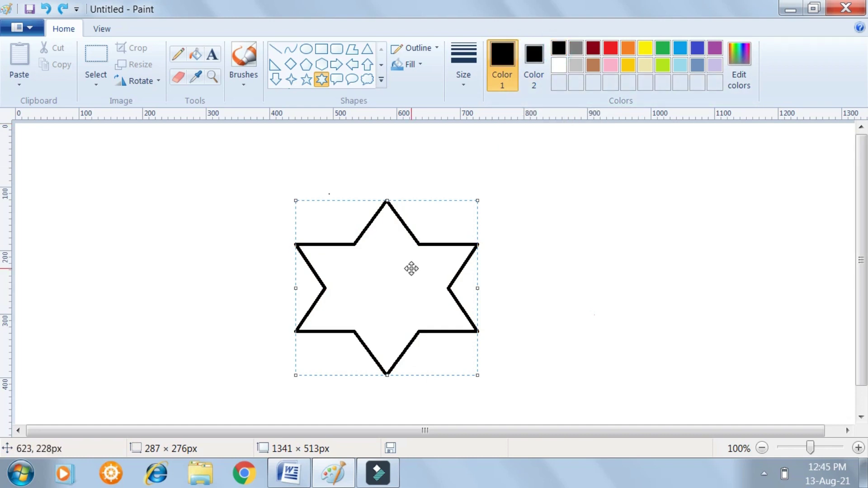
Draw a down arrow about 244 × 319 px beside the star with a black outline
left_click(276, 80)
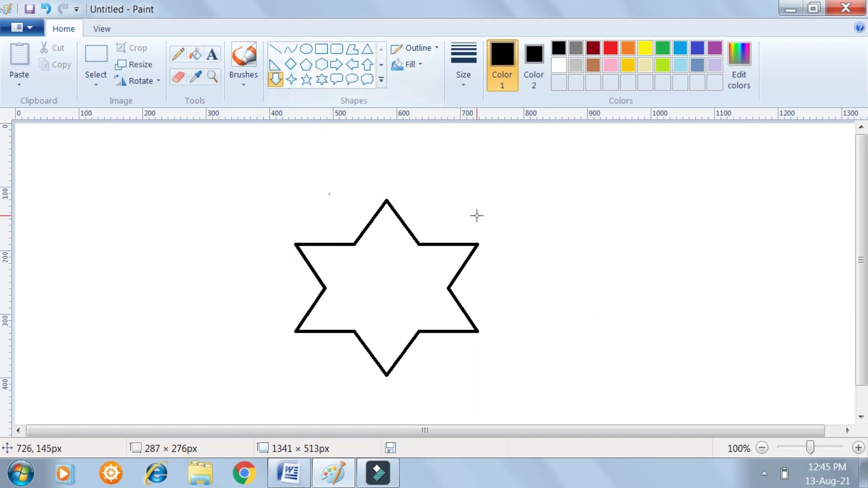
left_click(529, 190)
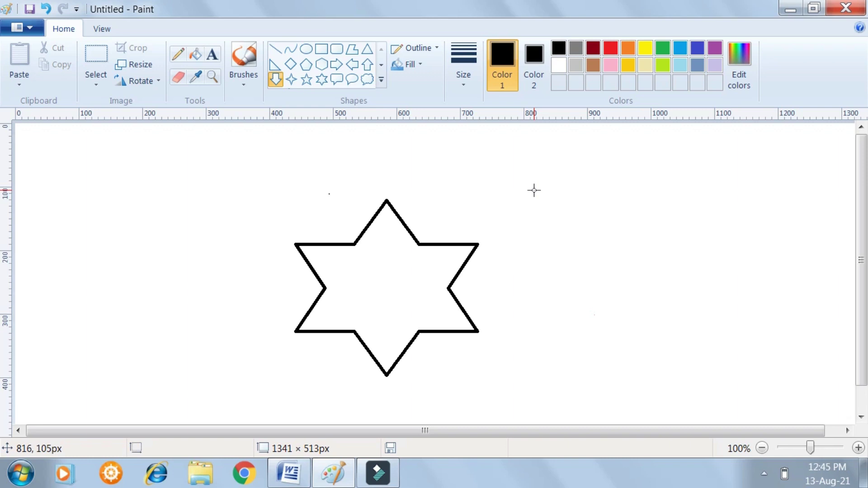
left_click_drag(534, 191, 687, 392)
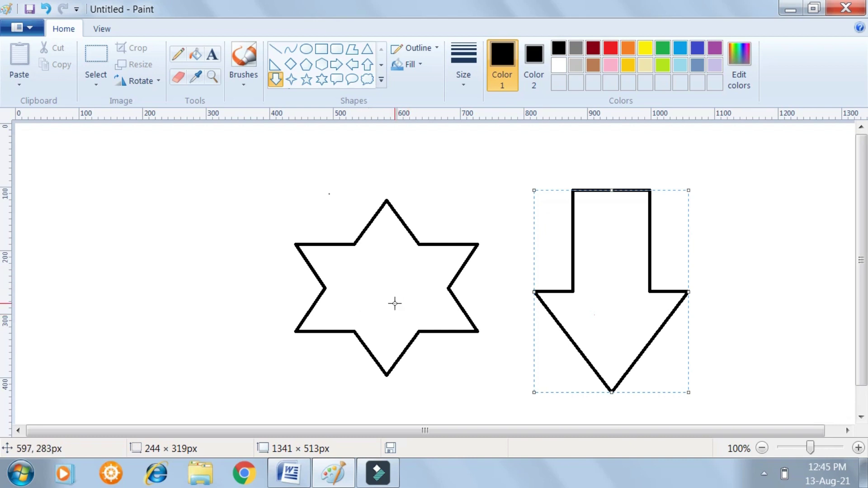
Fill the down arrow with the Oil texture in black
left_click(418, 64)
left_click(420, 82)
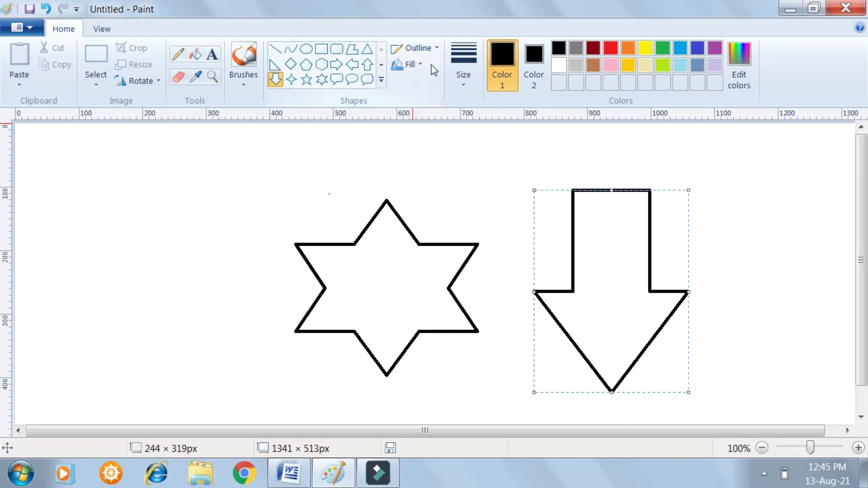
left_click(421, 65)
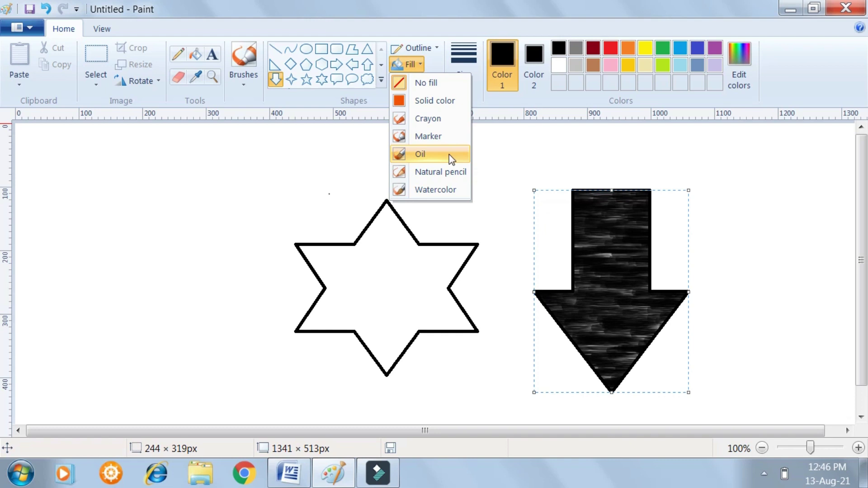
left_click(449, 153)
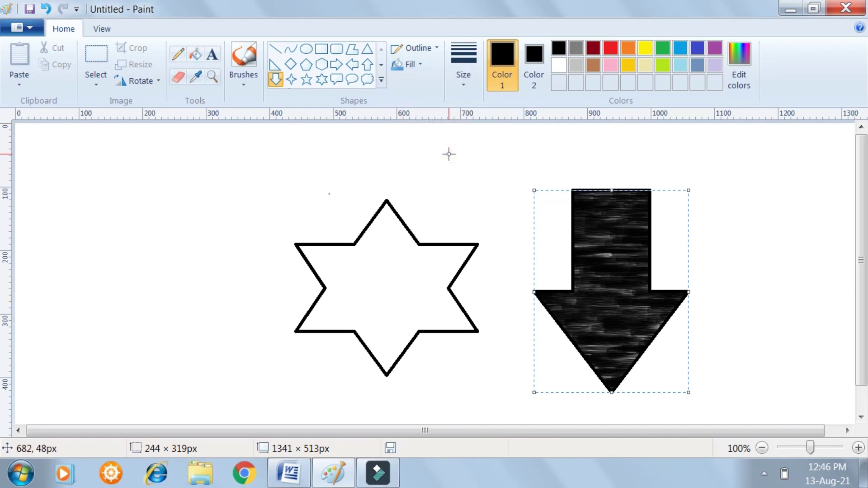
Set Color 1 to red for the down arrow's outline and view the outline style options
left_click(433, 49)
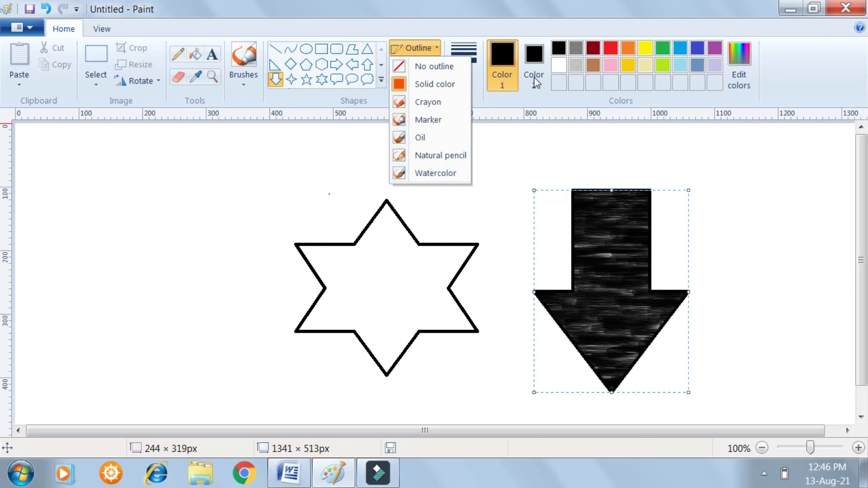
left_click(610, 47)
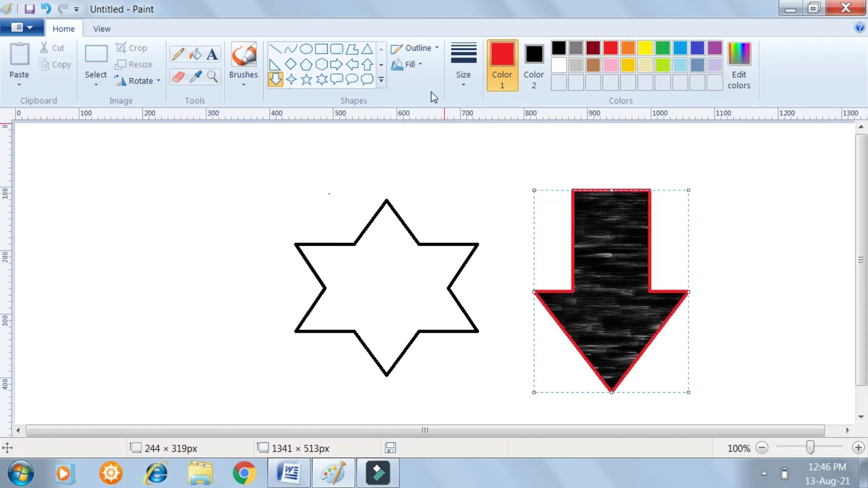
left_click(432, 46)
left_click(430, 45)
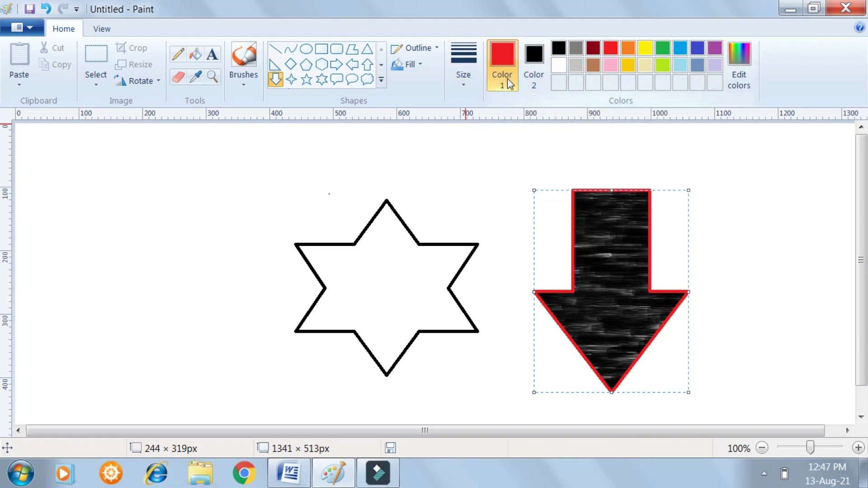
Undo the down arrow and the six-point star
left_click(422, 104)
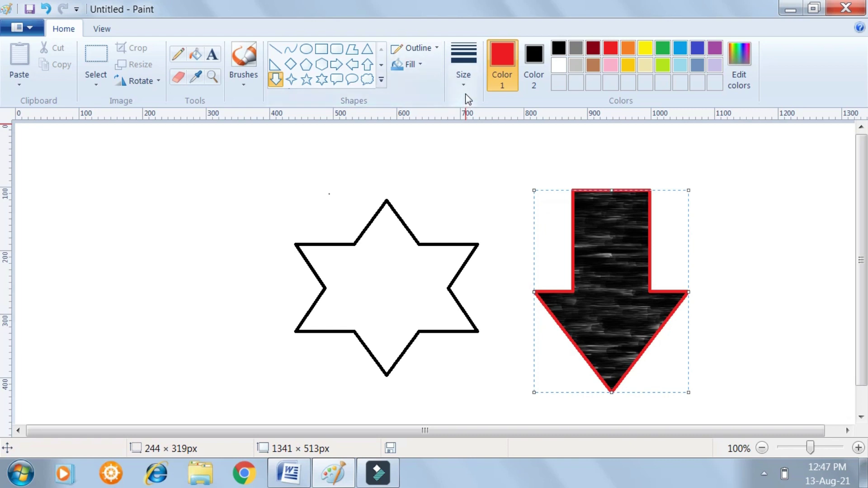
key("ctrl+z")
key("ctrl+z")
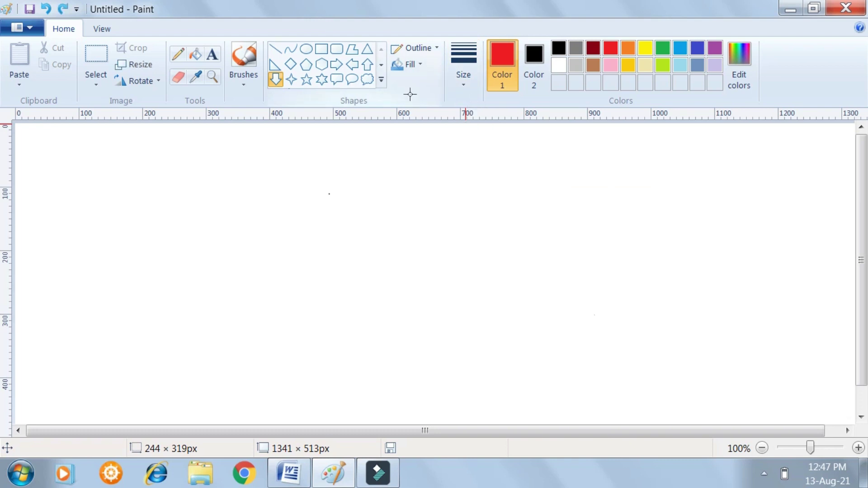
Choose the thinnest line size and draw a red freehand Pencil line about 430 px wide across the canvas
left_click(468, 83)
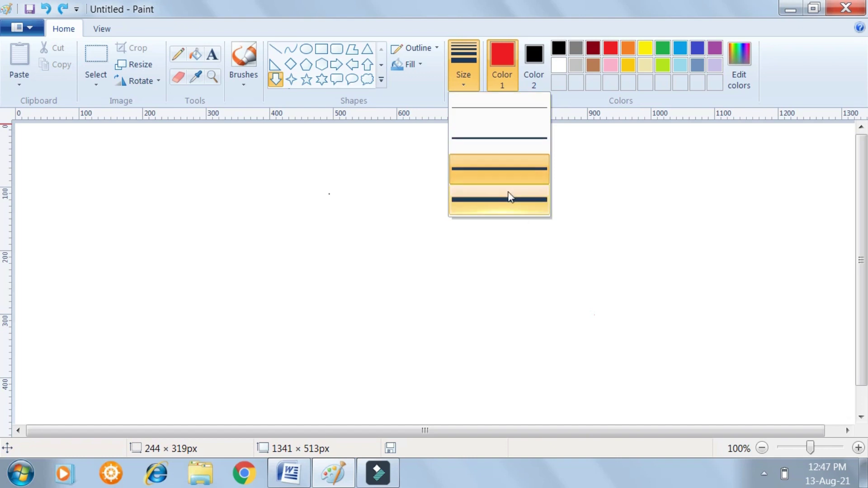
left_click(510, 110)
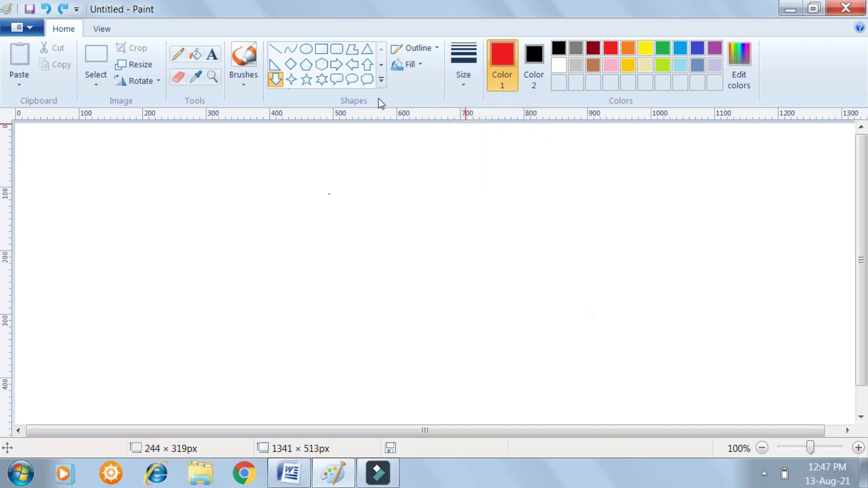
left_click(182, 59)
mouse_move(250, 191)
left_mouse_down()
mouse_move(272, 210)
mouse_move(320, 226)
mouse_move(434, 236)
mouse_move(523, 272)
left_mouse_up()
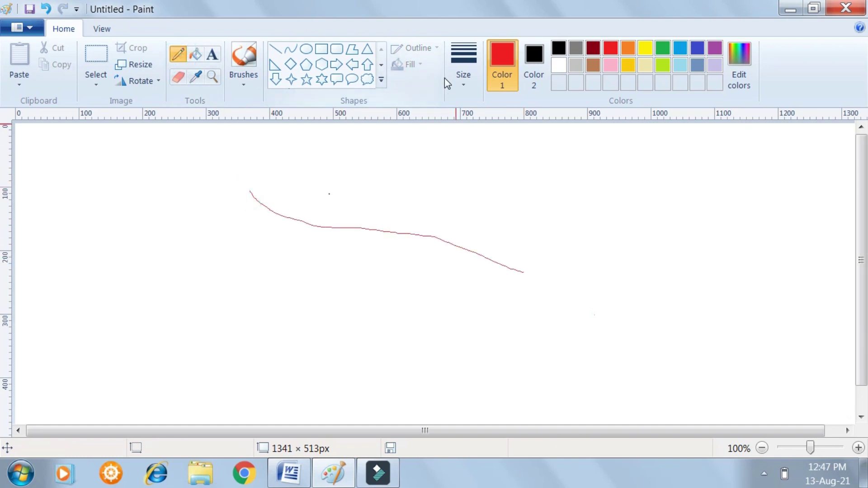
Choose the thickest line size and draw a red freehand Pencil line about 290 px wide, sloping down across the canvas
left_click(462, 81)
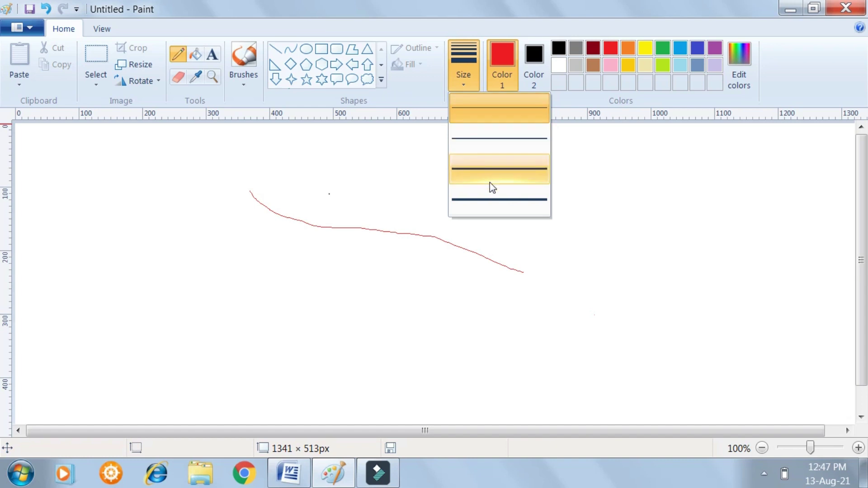
left_click(497, 199)
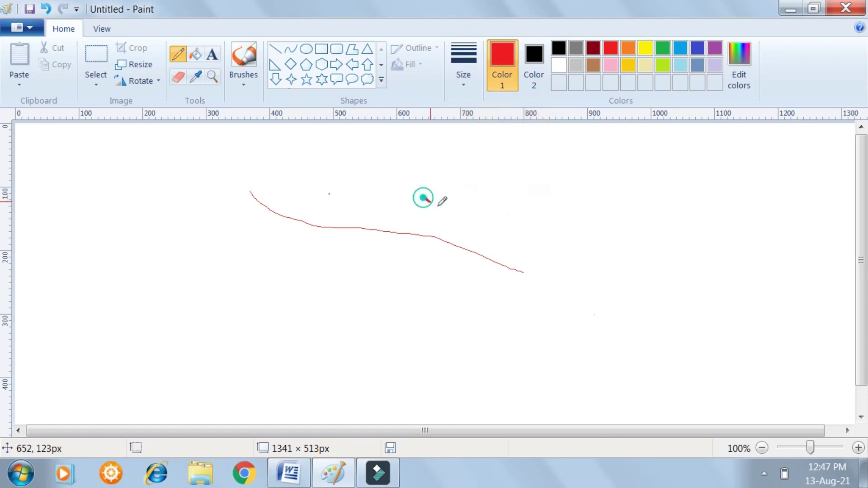
mouse_move(423, 197)
left_mouse_down()
mouse_move(536, 253)
mouse_move(605, 310)
left_mouse_up()
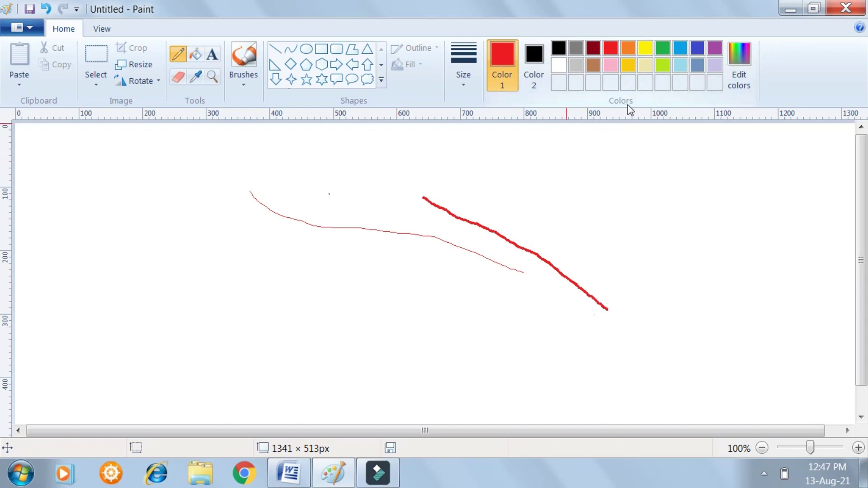
Undo both red Pencil lines
key("ctrl+z")
key("ctrl+z")
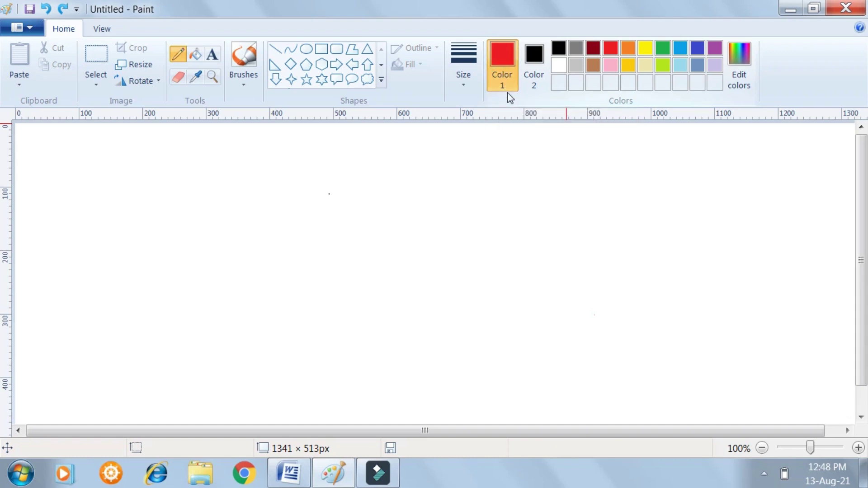
Set Color 1 to yellow and try several palette colors for Color 2, ending on lime
left_click(610, 66)
left_click(644, 50)
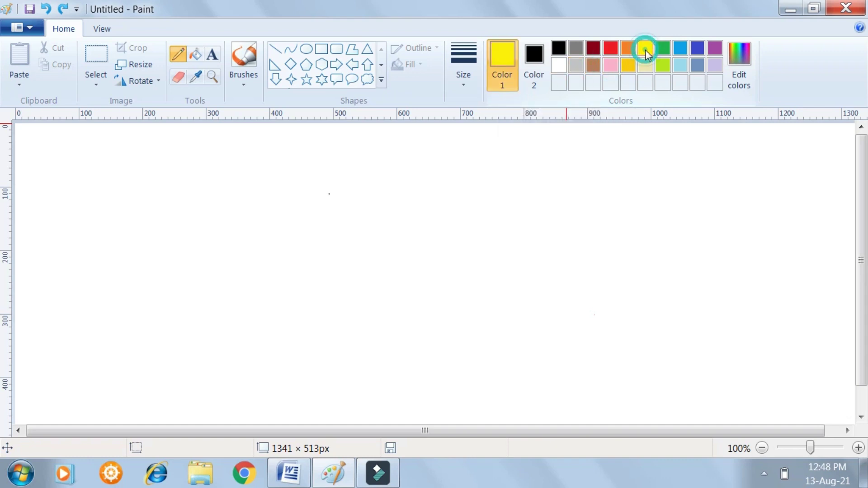
left_click(541, 60)
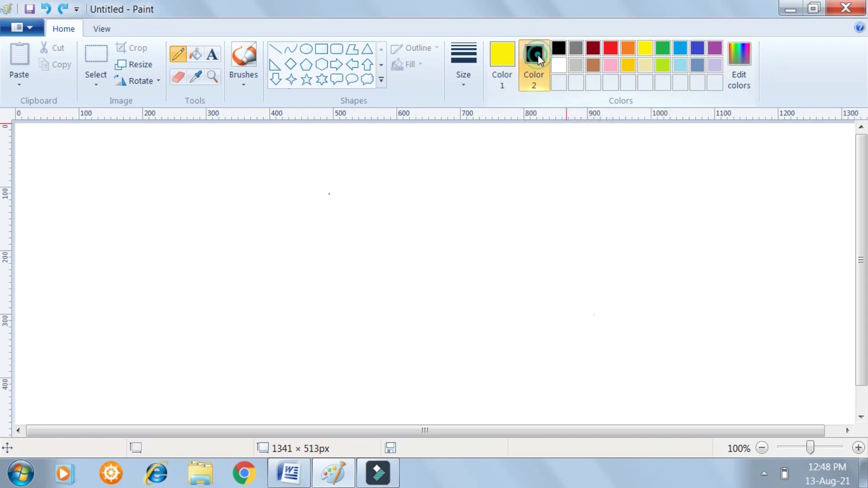
left_click(560, 66)
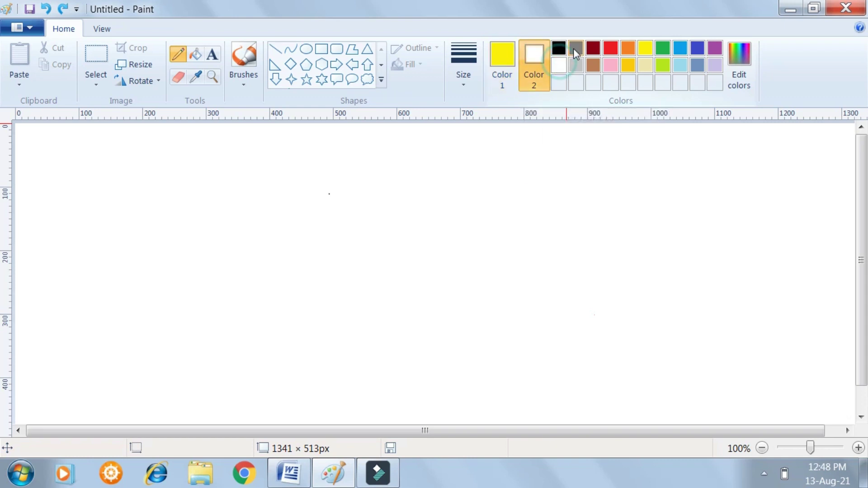
left_click(574, 48)
left_click(575, 66)
left_click(593, 64)
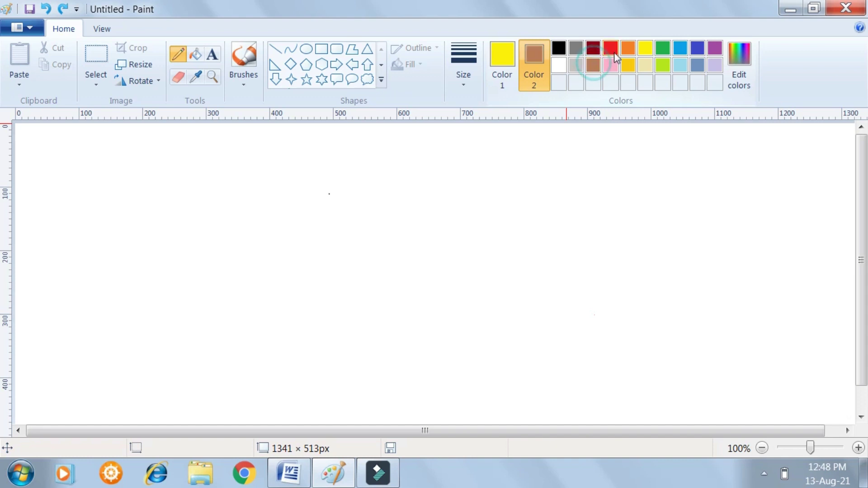
left_click(662, 66)
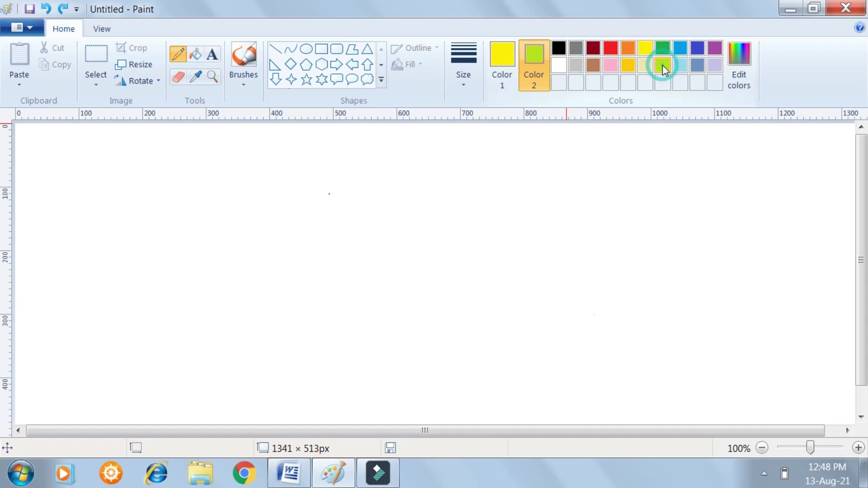
left_click(560, 83)
left_click(575, 83)
left_click(595, 85)
left_click(629, 85)
Set Color 2 to a custom turquoise with hue 125, saturation 129 and luminance 120
left_click(747, 70)
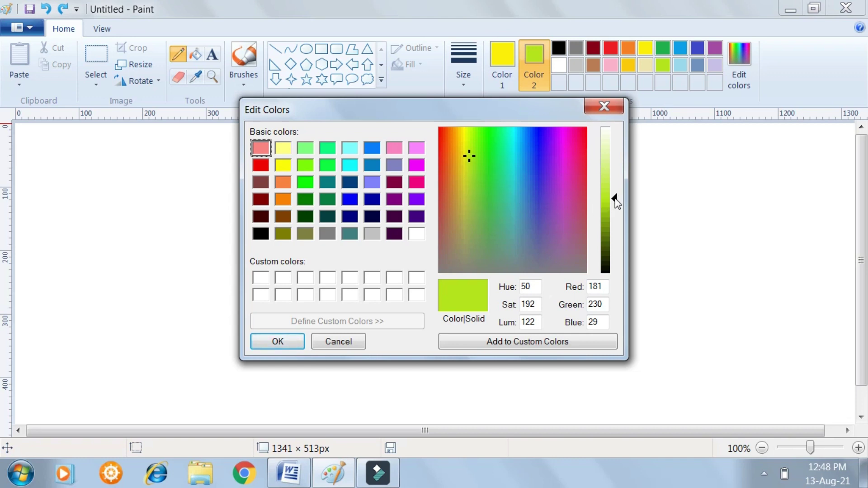
mouse_move(615, 199)
left_mouse_down()
mouse_move(616, 145)
mouse_move(616, 200)
left_mouse_up()
left_click(517, 185)
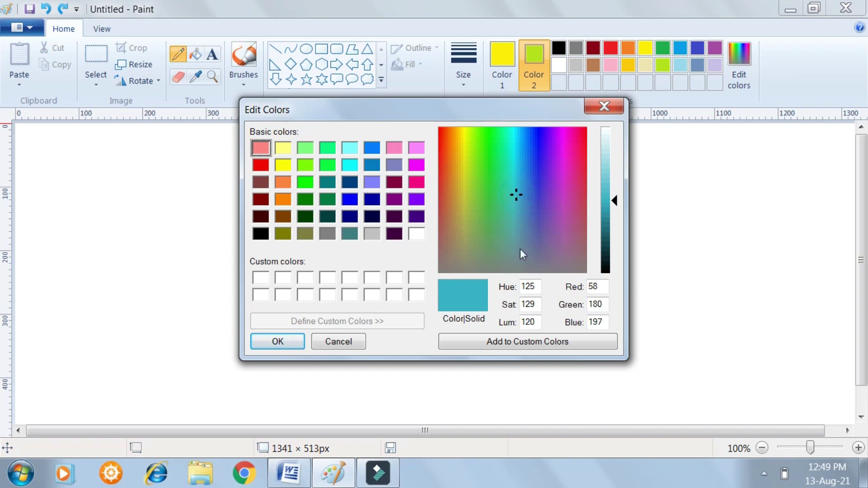
left_click(285, 342)
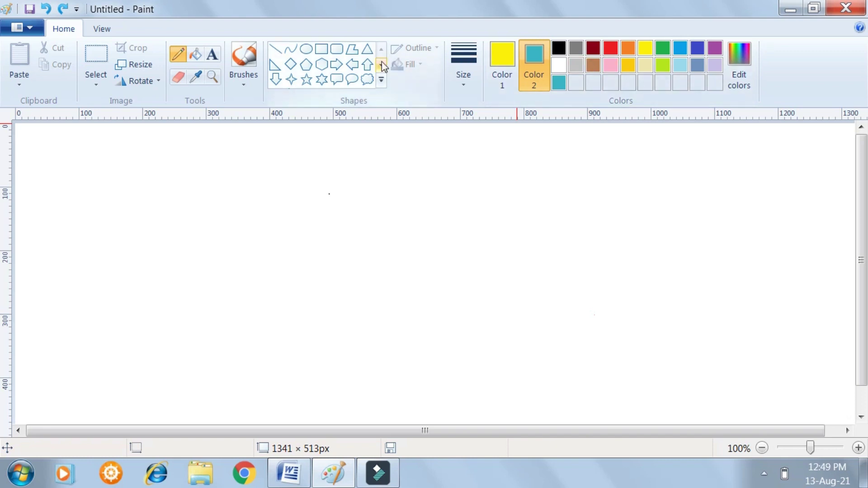
Draw two crossing yellow freehand Pencil strokes, about 325 px and 200 px wide, in the left half of the canvas
left_click(107, 31)
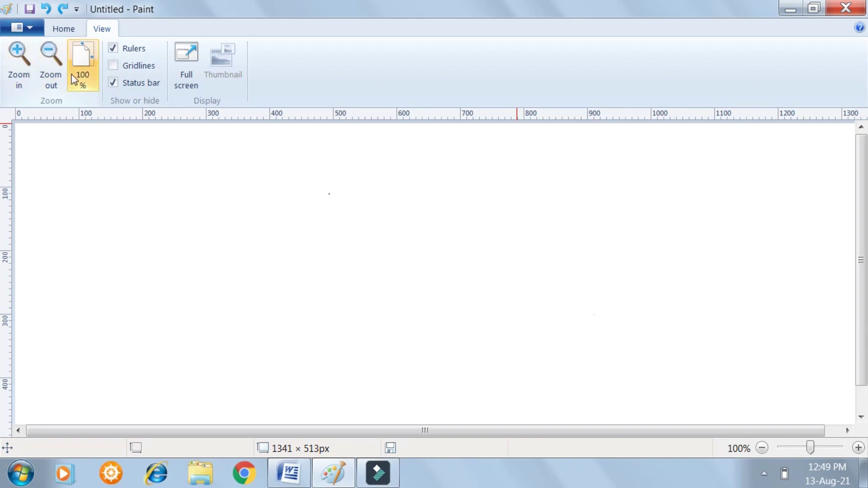
mouse_move(189, 157)
left_mouse_down()
mouse_move(353, 318)
mouse_move(395, 332)
left_mouse_up()
left_click_drag(251, 313, 380, 208)
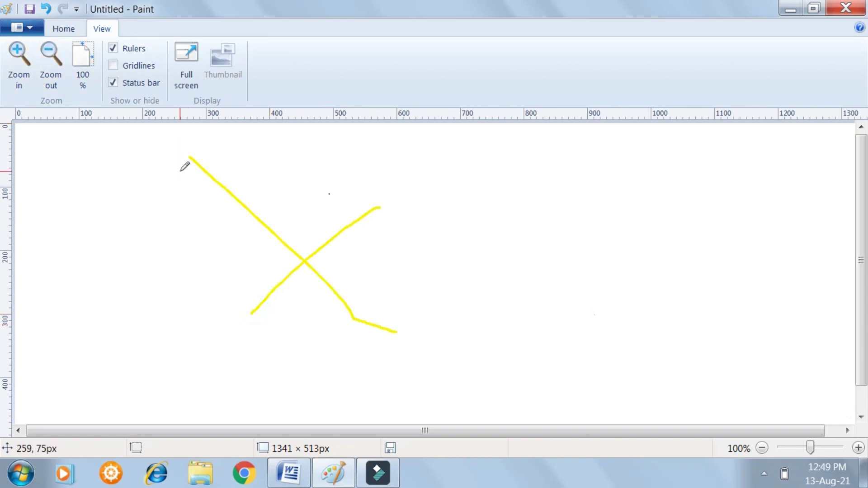
View the yellow cross at 200% and 25% zoom and restore the view to 100%
left_click(20, 63)
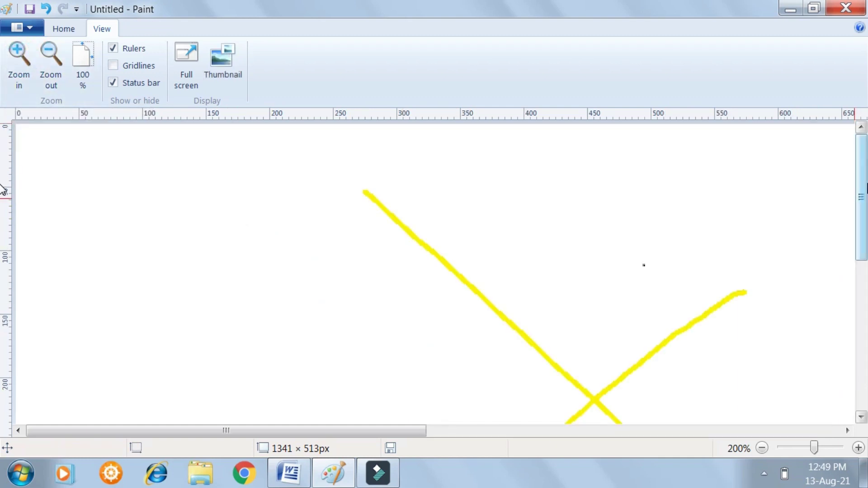
scroll(676, 289, "down", 5)
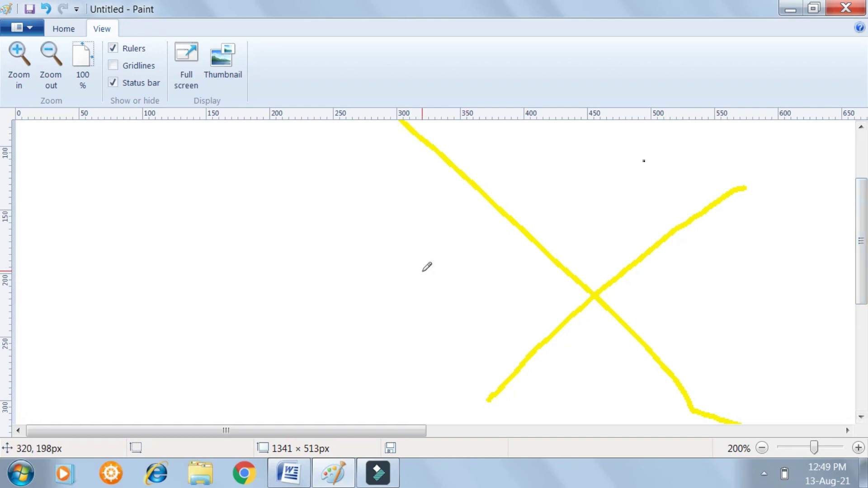
left_click(50, 60)
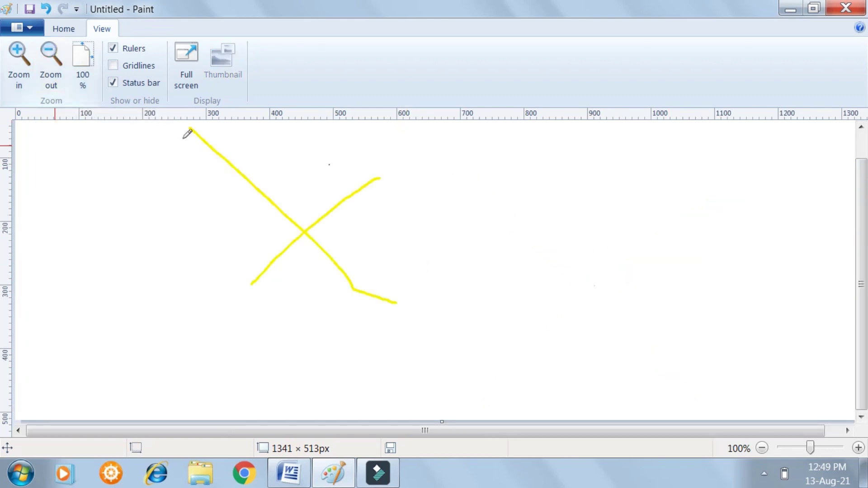
double_click(53, 59)
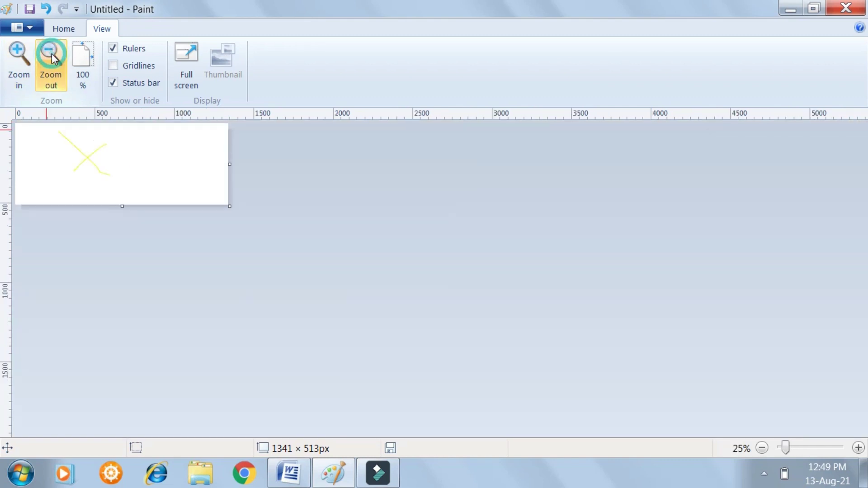
left_click(88, 59)
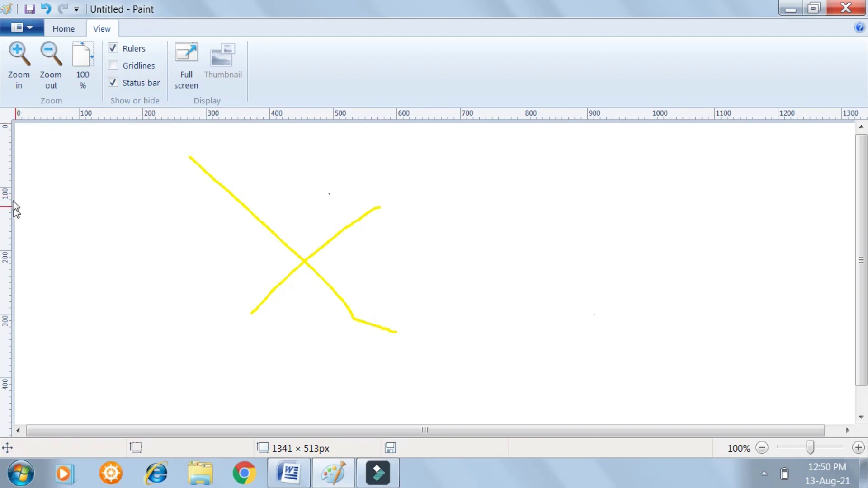
Hide and restore the rulers, and switch the gridlines on and off again
left_click(113, 49)
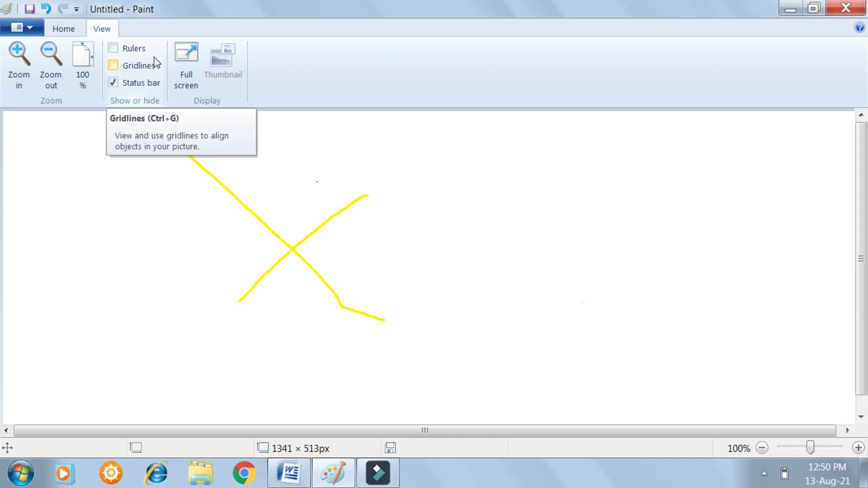
left_click(114, 49)
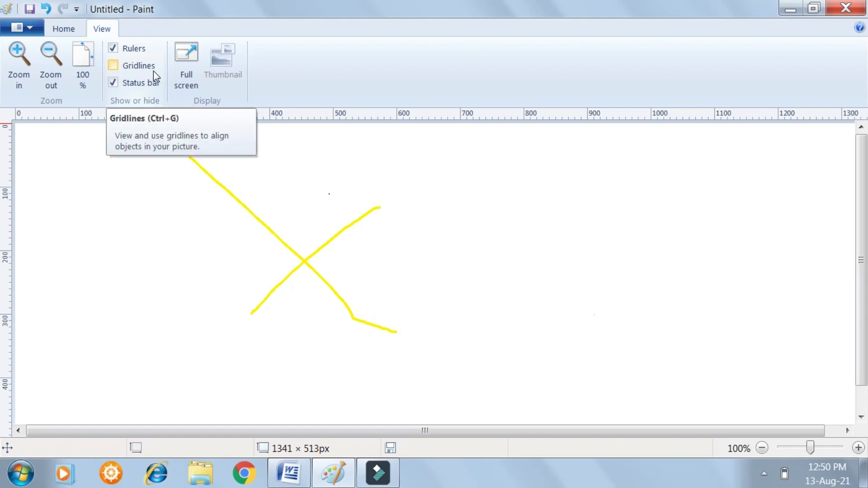
left_click(114, 66)
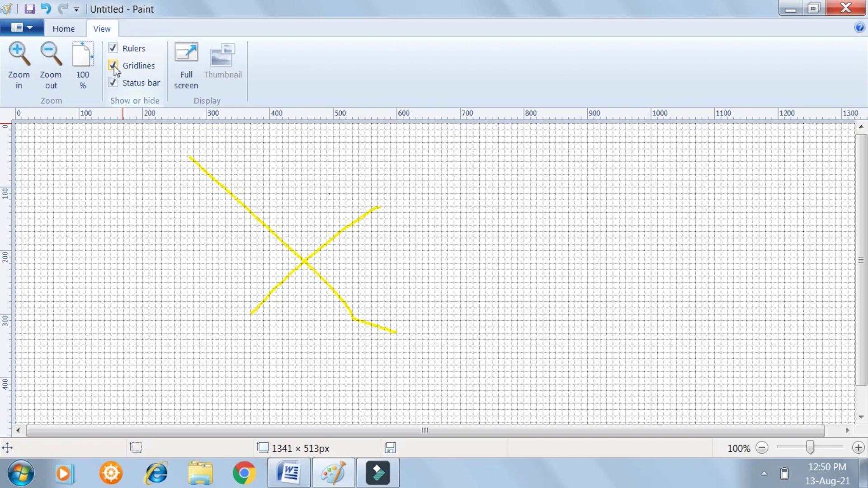
left_click(113, 66)
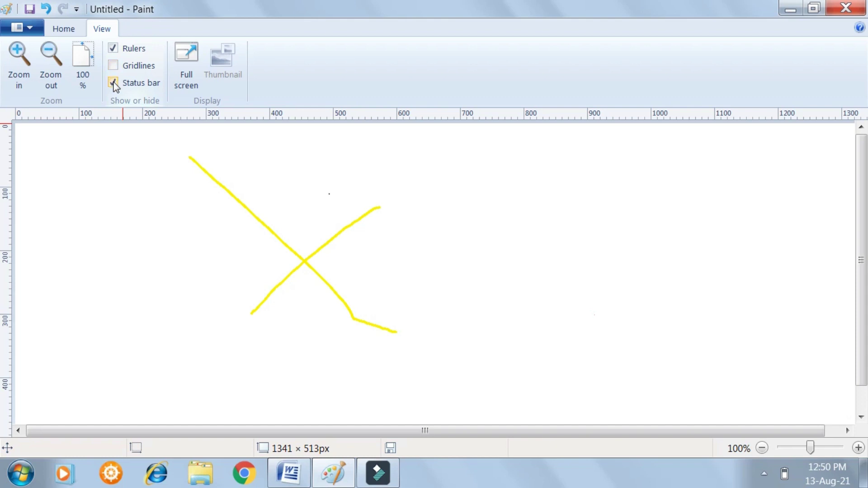
Hide and restore the status bar, and preview the picture in full screen before returning to the drawing tools
left_click(113, 83)
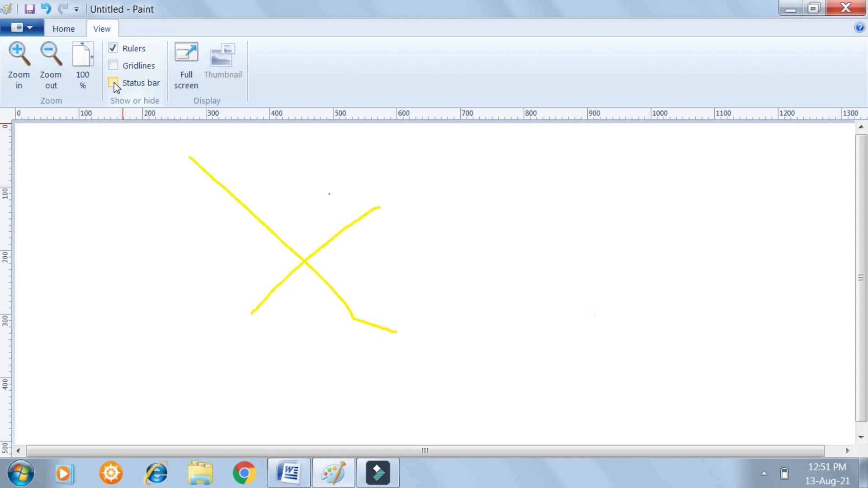
left_click(113, 83)
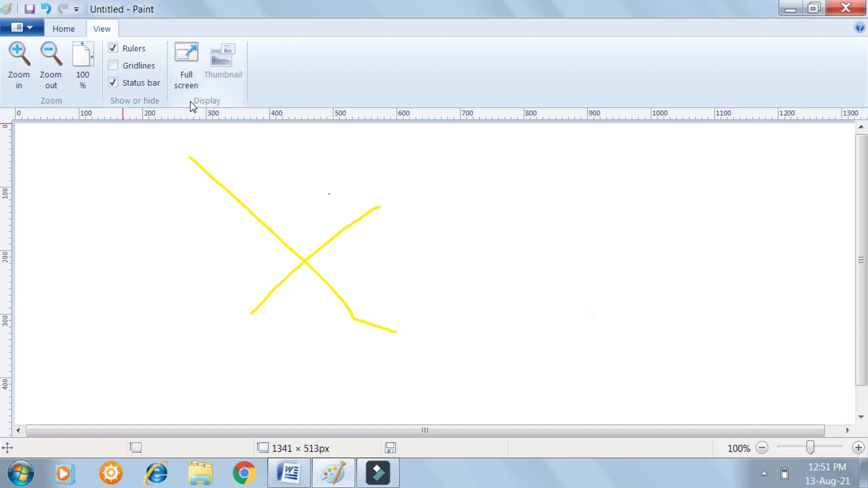
left_click(190, 55)
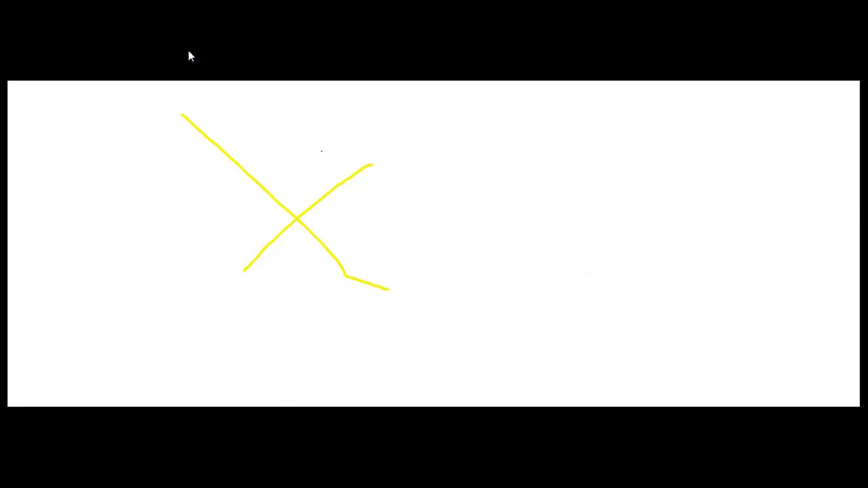
left_click(189, 51)
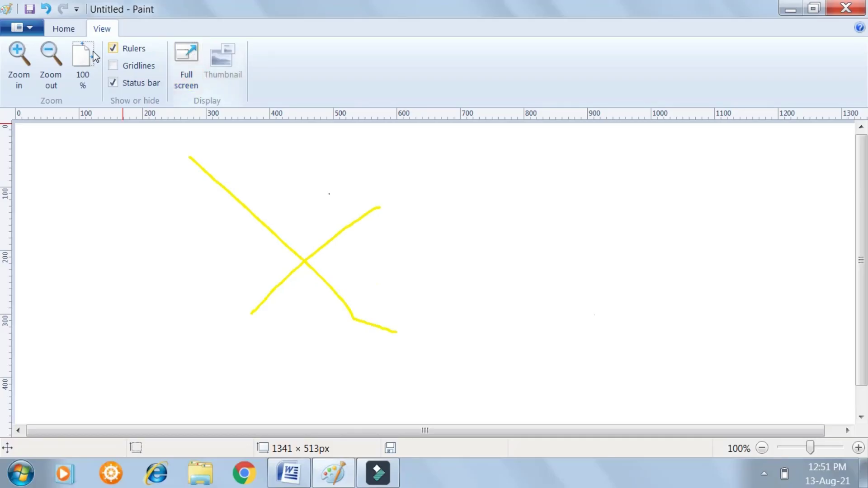
left_click(64, 30)
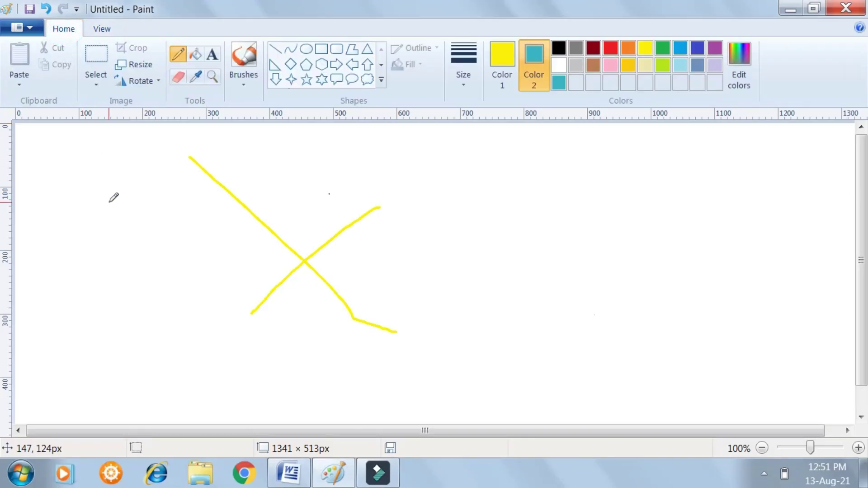